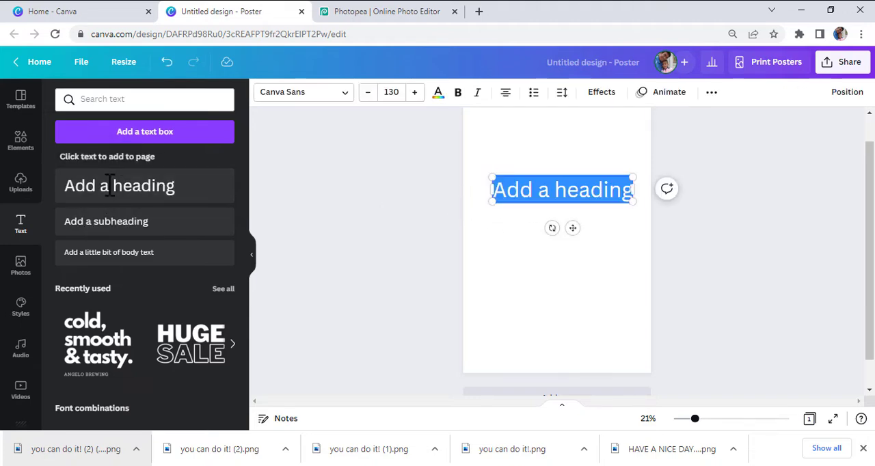
# - Replace the placeholder heading with "you can do it!", one word per line, and enlarge it to about size 254
pyautogui.write('you can do it!')
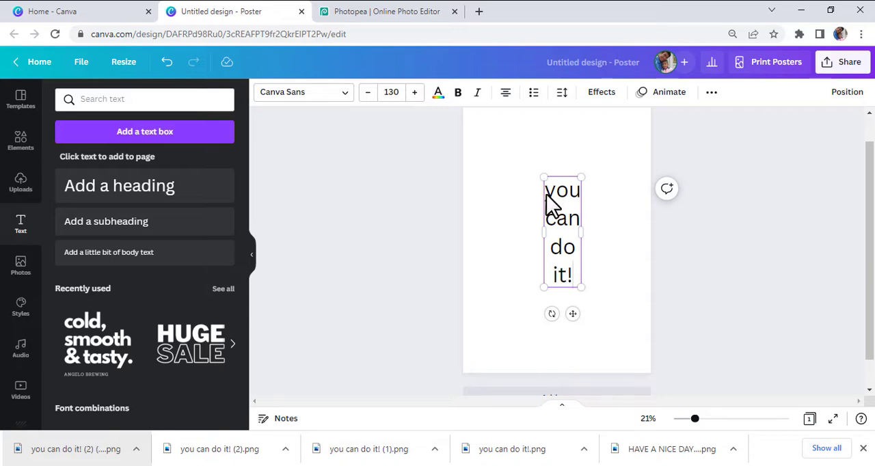
pyautogui.moveTo(581, 287); pyautogui.dragTo(615, 324)
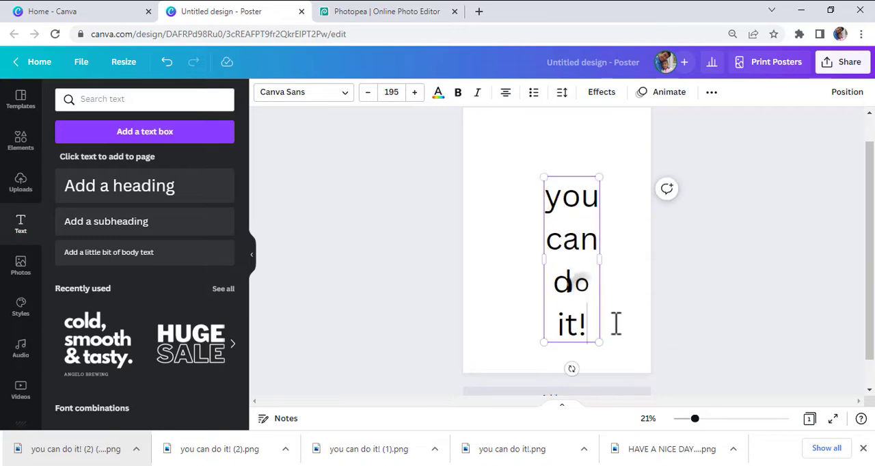
pyautogui.moveTo(543, 179); pyautogui.dragTo(487, 128)
# - Change the font of all four lines of the heading to Anton
pyautogui.click(303, 103)
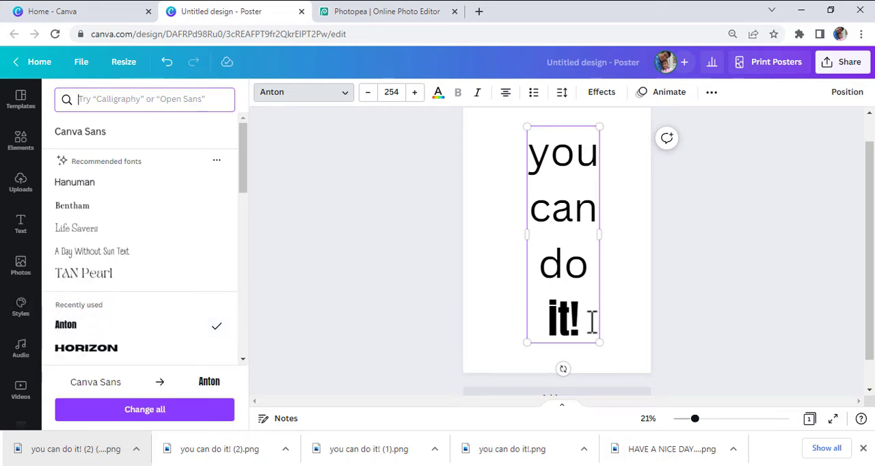
pyautogui.moveTo(591, 321); pyautogui.dragTo(531, 166)
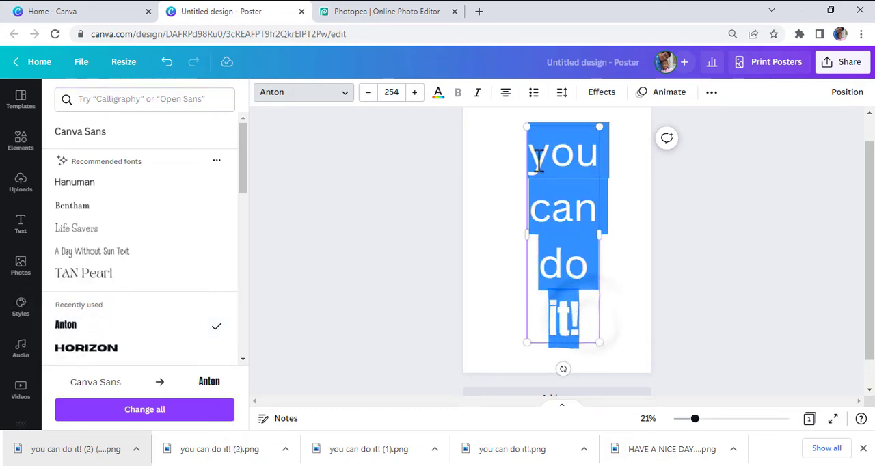
pyautogui.click(77, 329)
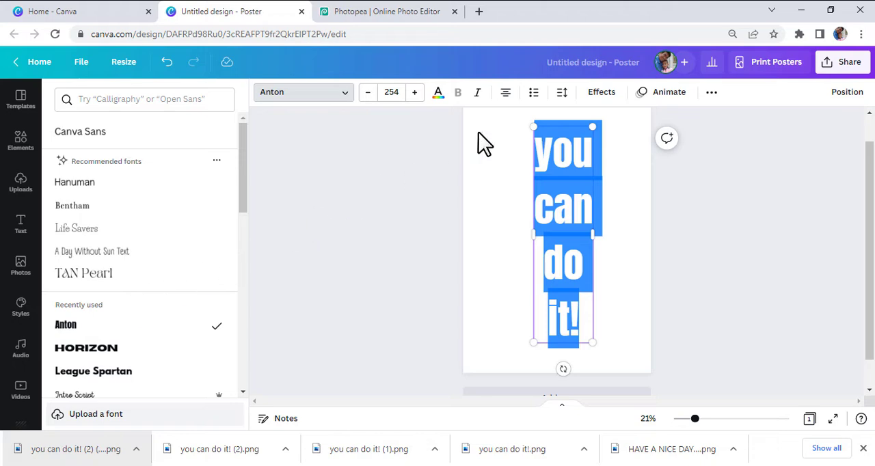
# - Tighten the line spacing of the heading and convert its letters to uppercase
pyautogui.click(560, 96)
pyautogui.moveTo(578, 176); pyautogui.dragTo(614, 179)
pyautogui.click(624, 295)
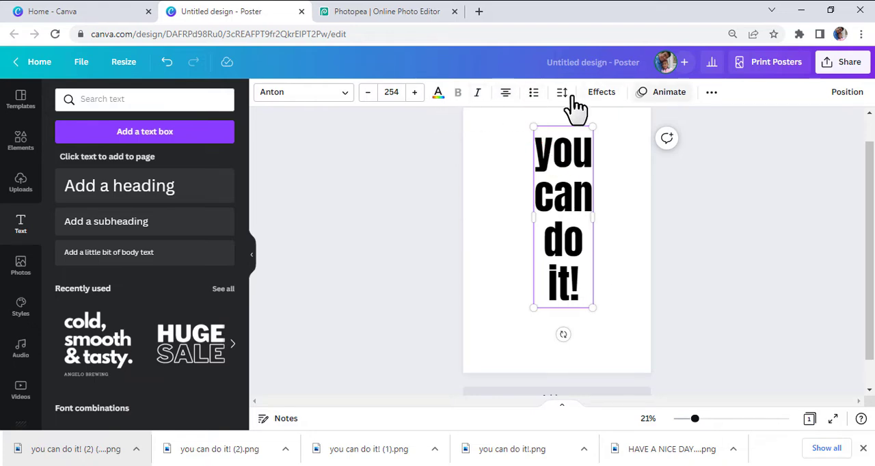
pyautogui.click(711, 93)
pyautogui.click(631, 123)
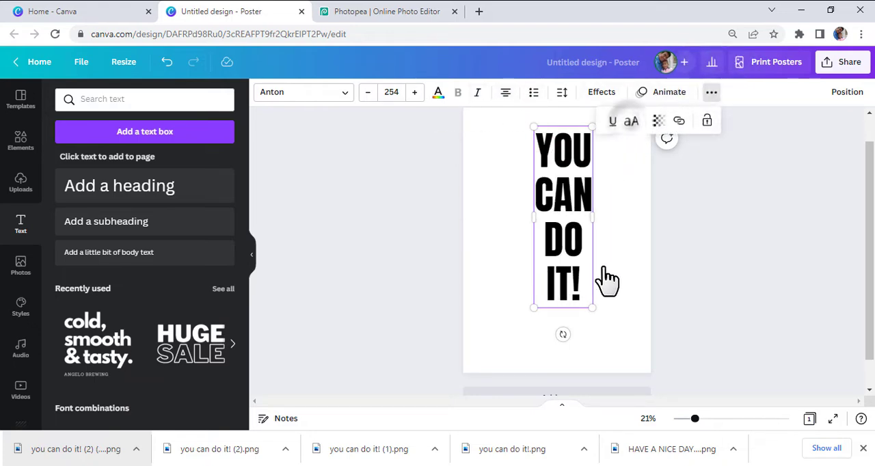
# - Left-align the heading and enlarge it to size 372 so it spans the full height of the poster
pyautogui.moveTo(593, 307); pyautogui.dragTo(647, 355)
pyautogui.moveTo(535, 125); pyautogui.dragTo(524, 121)
pyautogui.click(505, 94)
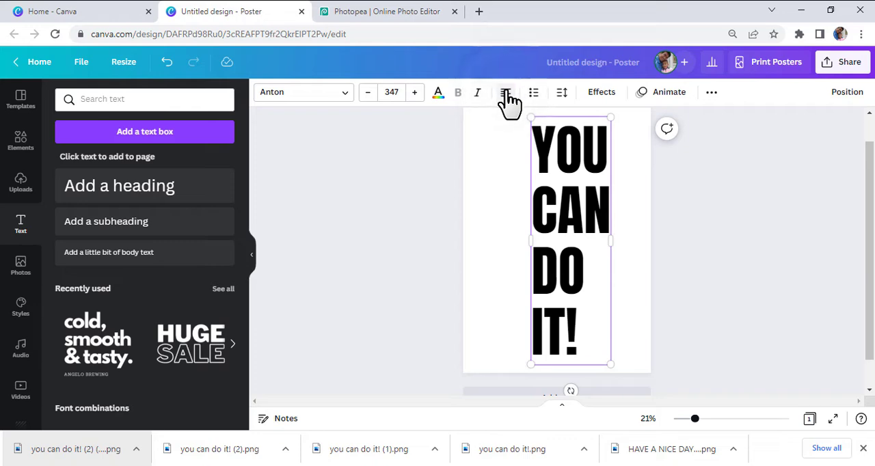
pyautogui.moveTo(610, 365); pyautogui.dragTo(614, 373)
pyautogui.moveTo(615, 119); pyautogui.dragTo(622, 111)
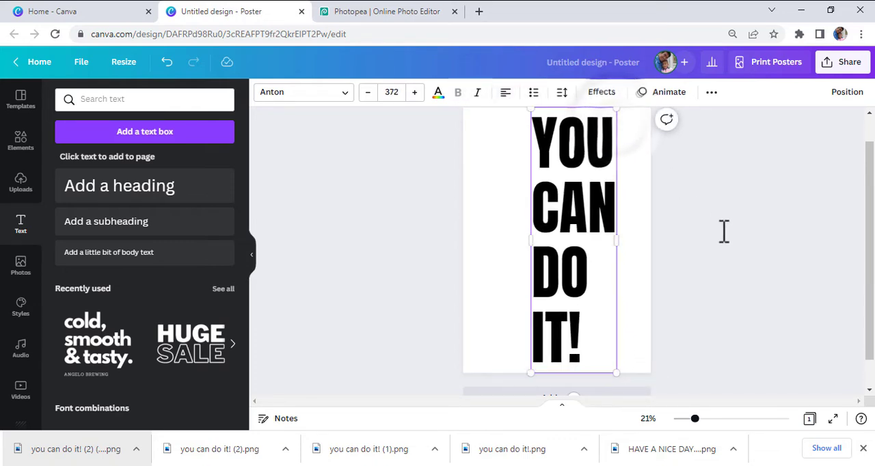
# - Move the heading block closer to the right edge of the poster page
pyautogui.click(727, 236)
pyautogui.click(600, 216)
pyautogui.moveTo(599, 216); pyautogui.dragTo(611, 216)
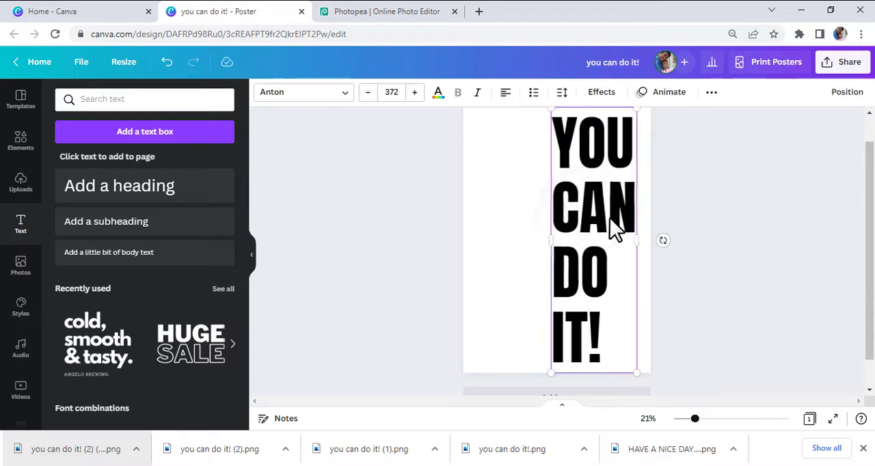
pyautogui.click(747, 270)
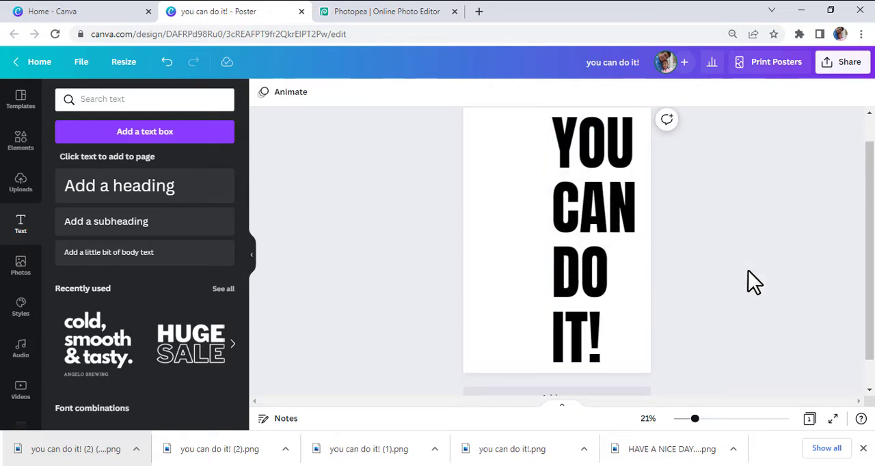
# - Download the poster as a PNG, then switch to Photopea and open the downloaded "you can do it! (3).png" there
pyautogui.click(845, 63)
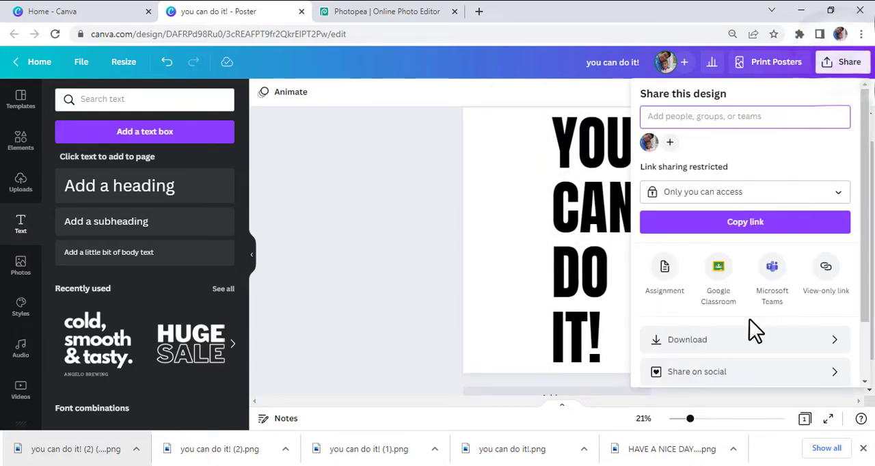
pyautogui.click(742, 341)
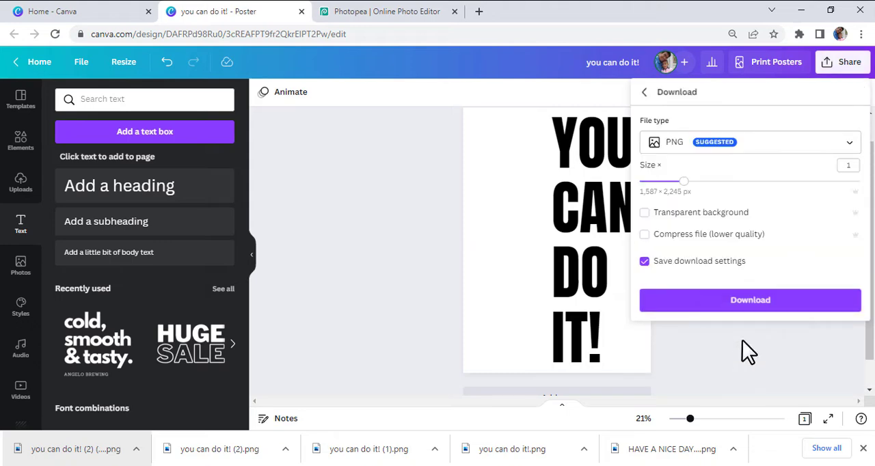
pyautogui.click(740, 300)
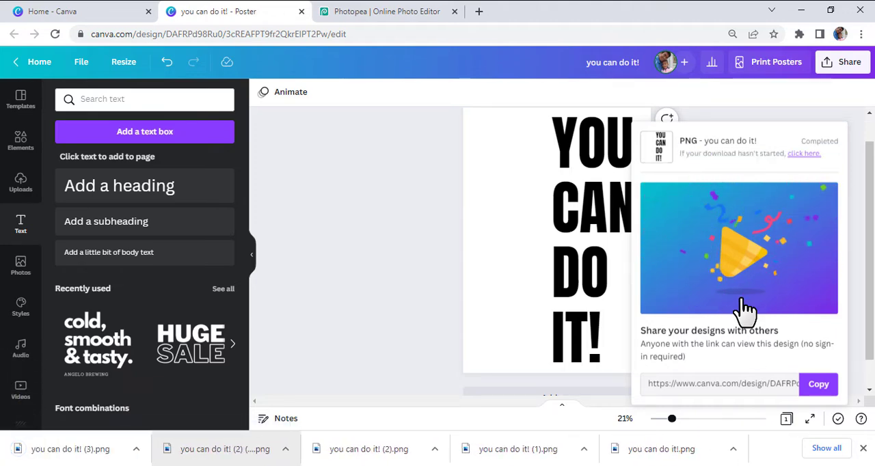
pyautogui.click(381, 18)
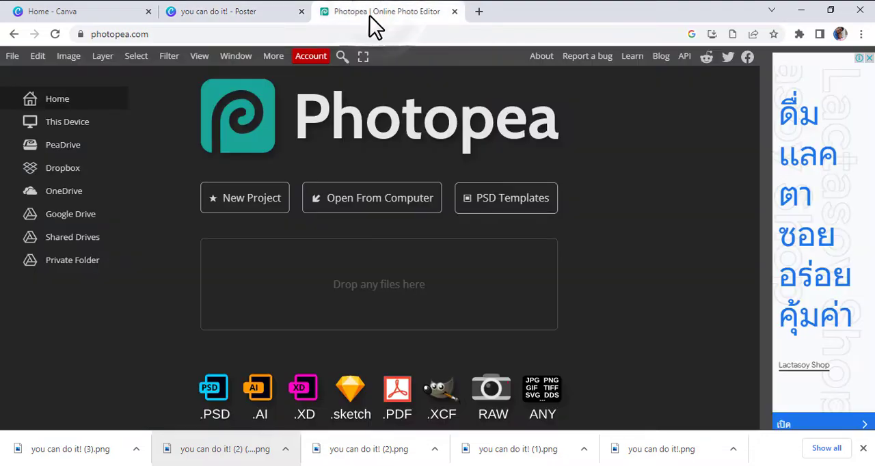
pyautogui.moveTo(60, 456); pyautogui.dragTo(386, 273)
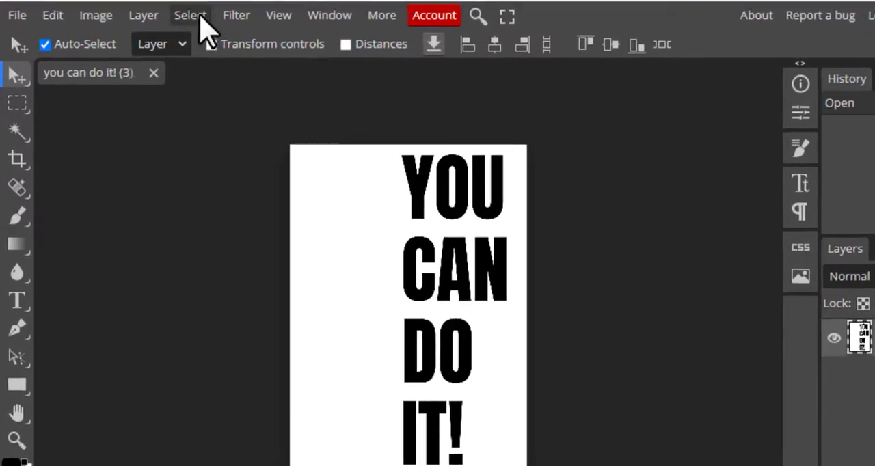
# - Select the black lettering with Color Range by sampling the text color, and delete it from the white background
pyautogui.click(190, 15)
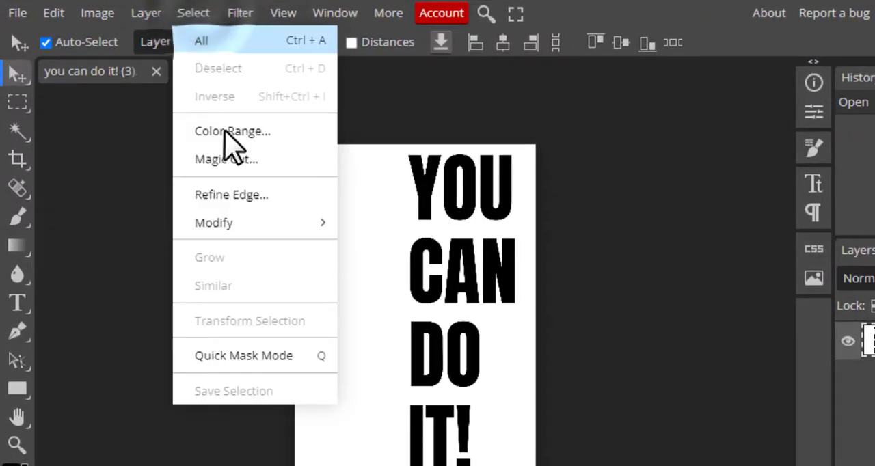
pyautogui.click(226, 131)
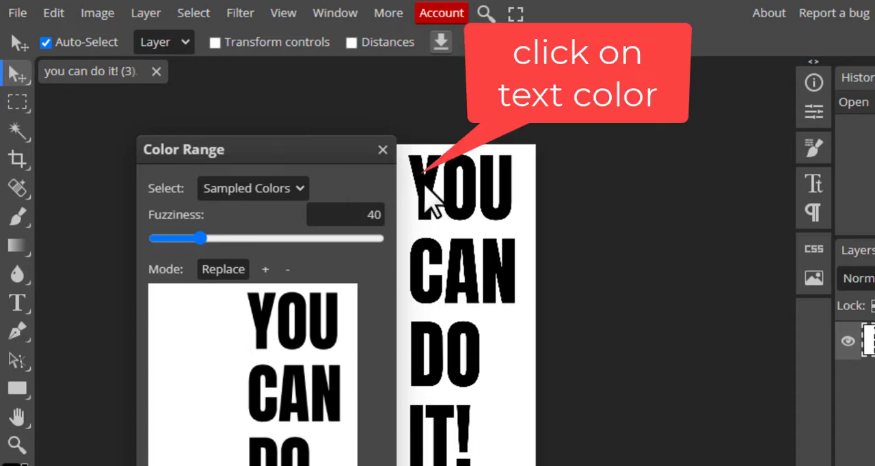
pyautogui.click(427, 198)
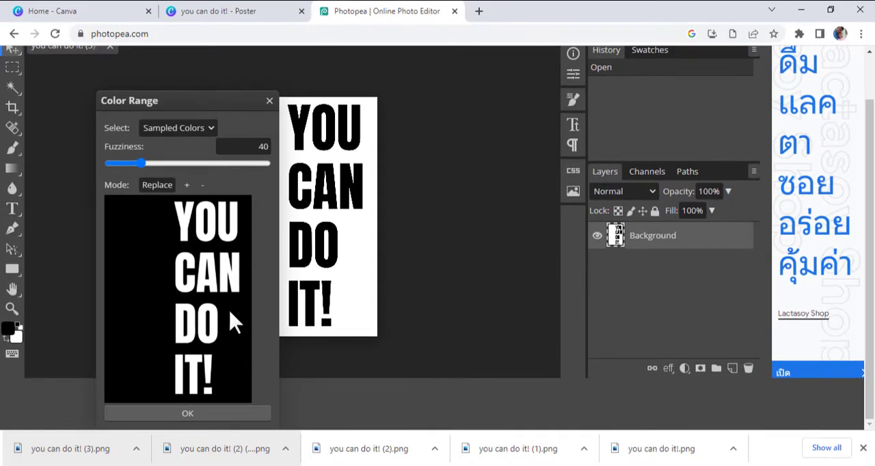
pyautogui.click(187, 413)
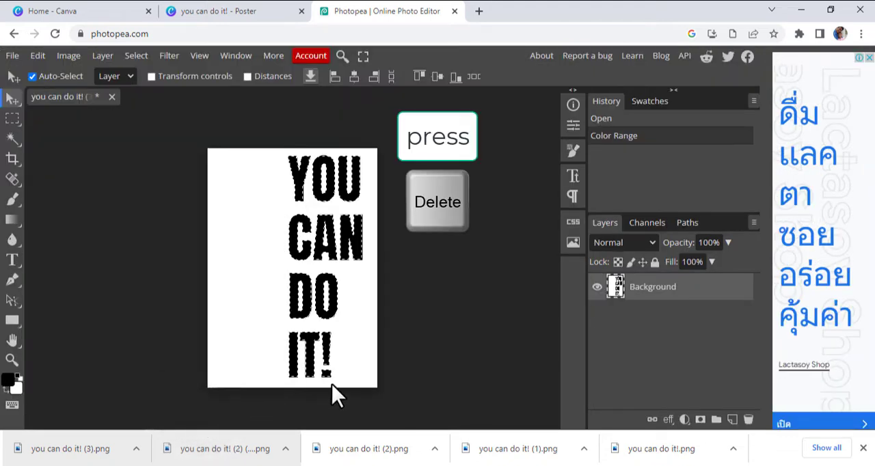
pyautogui.press('Delete')
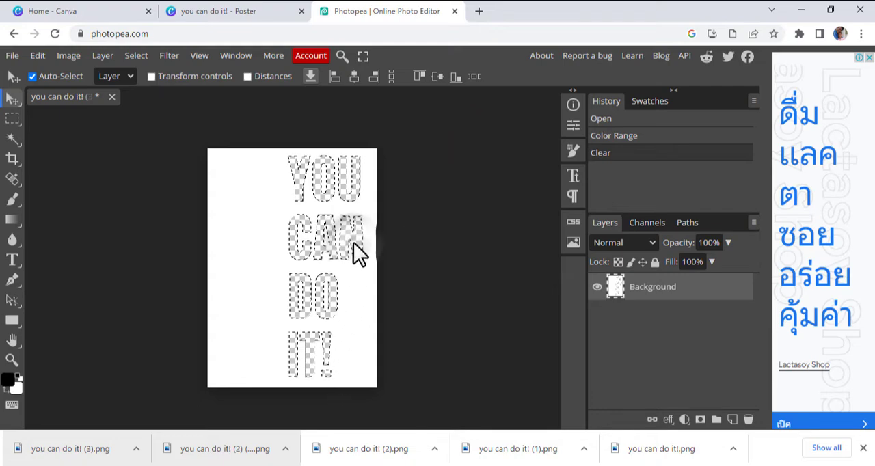
# - Export the image with the cut-out lettering as a PNG named "you can do it! mask"
pyautogui.click(13, 56)
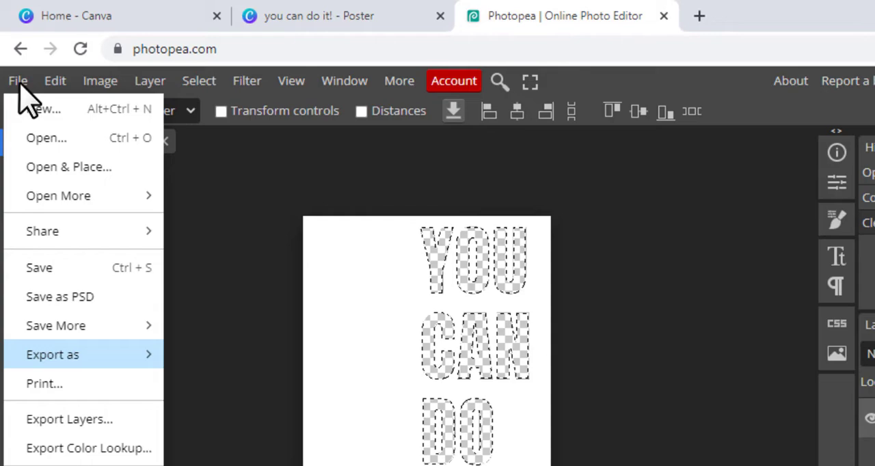
pyautogui.moveTo(68, 355)
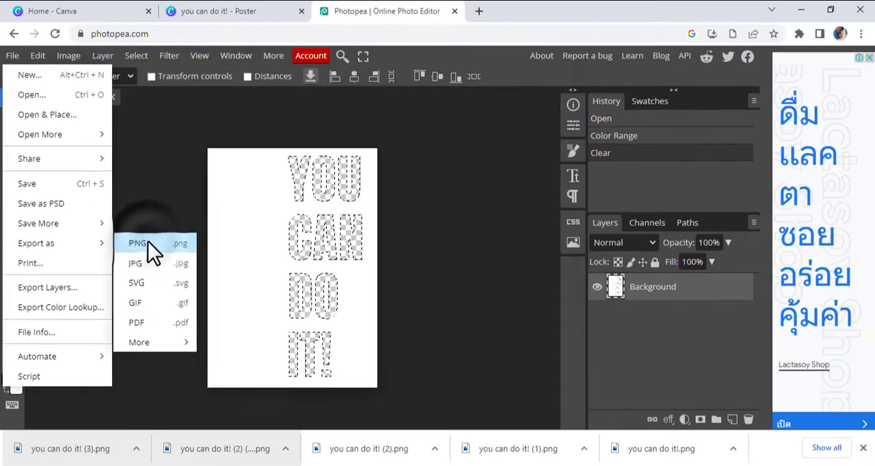
pyautogui.click(147, 244)
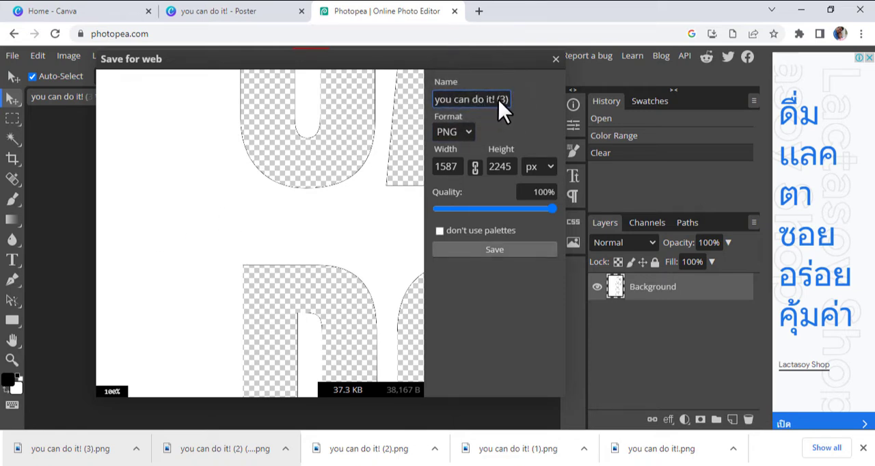
pyautogui.press('BackSpace')
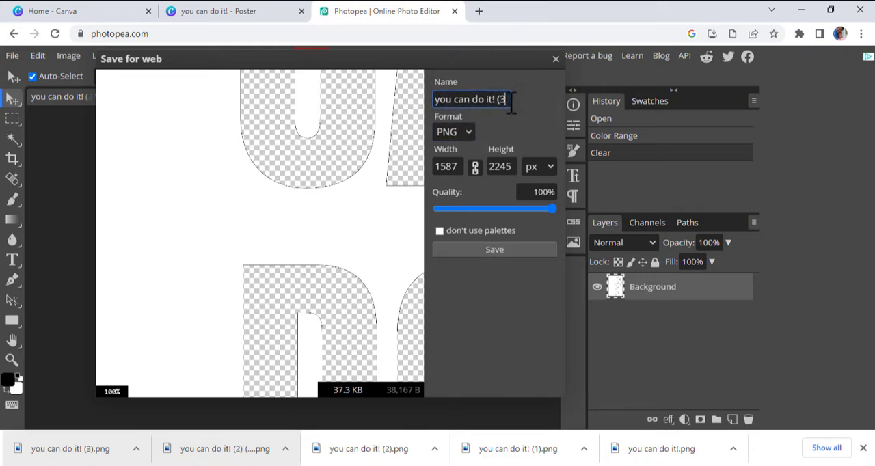
pyautogui.press('BackSpace')
pyautogui.press('BackSpace')
pyautogui.write('mas')
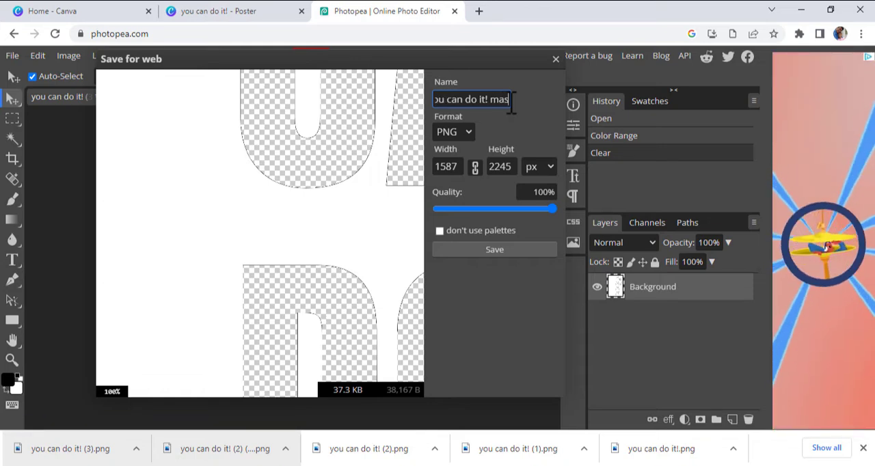
pyautogui.write('k')
pyautogui.click(498, 247)
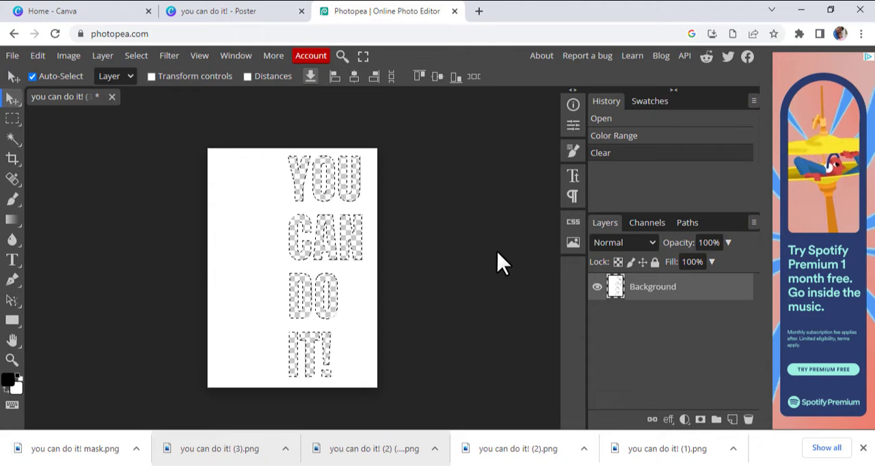
# - Switch back to the Canva poster design and add a blank second page
pyautogui.click(232, 13)
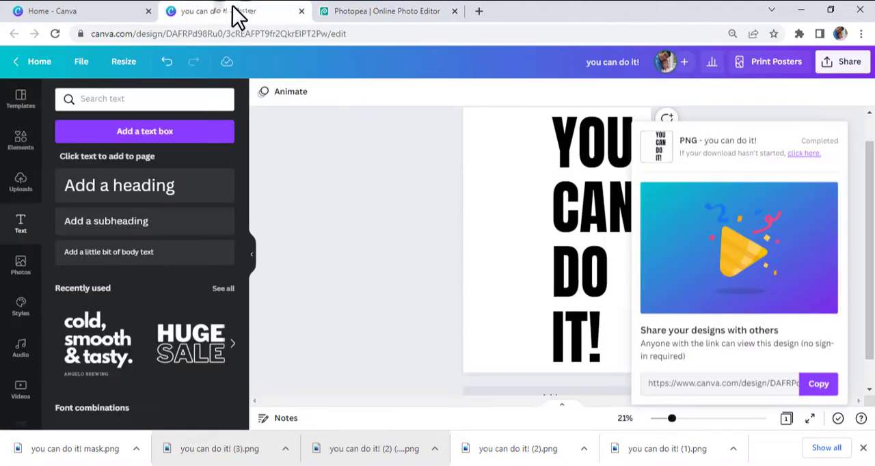
pyautogui.click(391, 283)
pyautogui.click(545, 364)
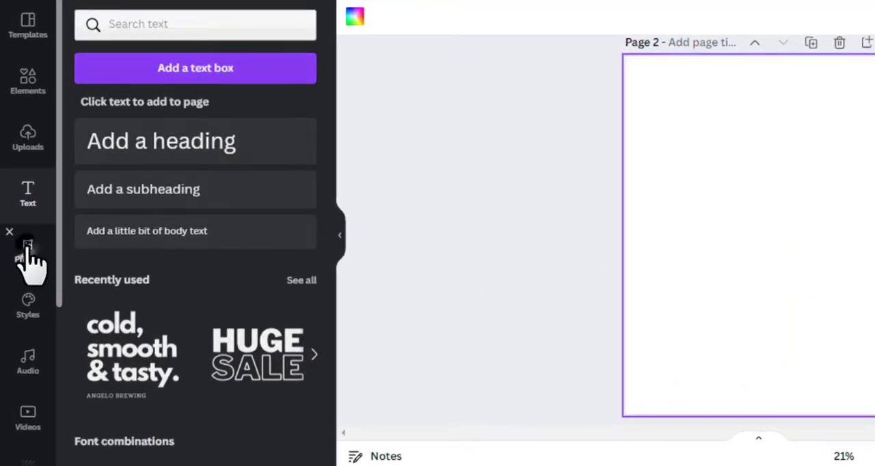
# - Search the photos for "man" and place the dark-background photo of the seated man in a dark cardigan on page 2
pyautogui.click(27, 252)
pyautogui.click(171, 26)
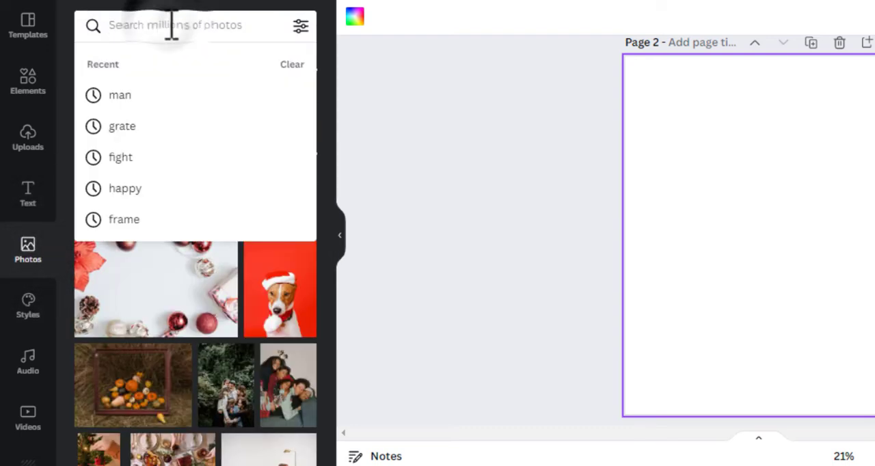
pyautogui.write('man')
pyautogui.press('Return')
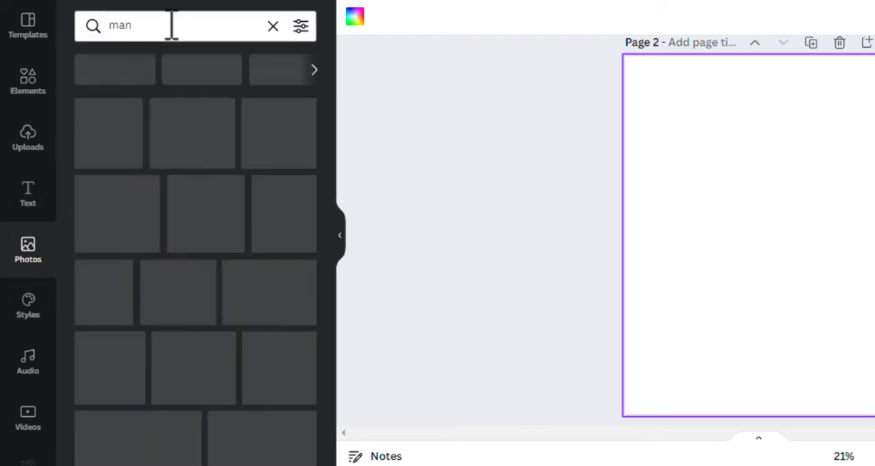
pyautogui.scroll(-15, 211, 200)
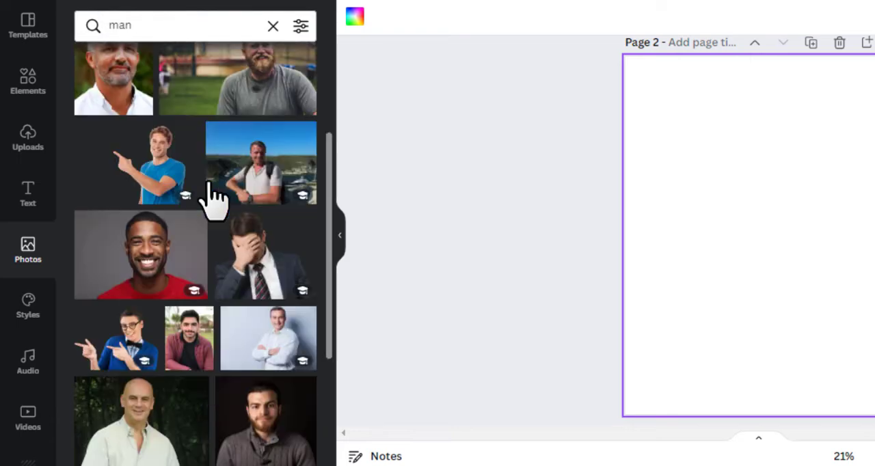
pyautogui.scroll(-2, 211, 201)
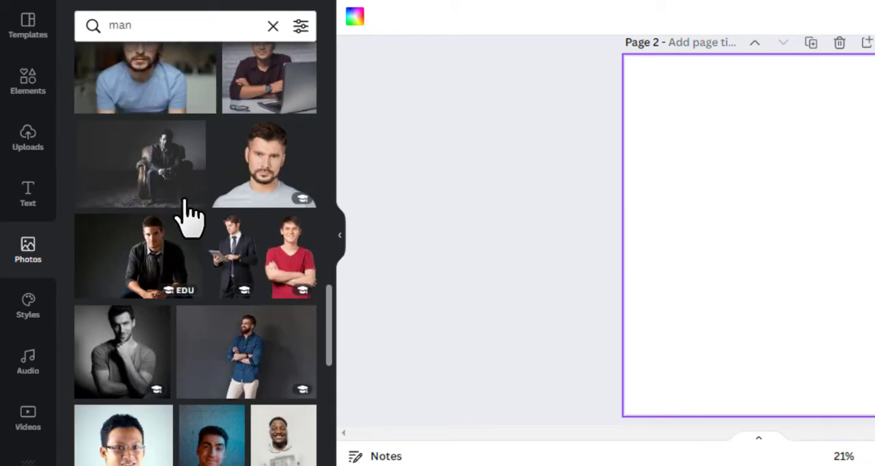
pyautogui.moveTo(127, 260); pyautogui.dragTo(750, 180)
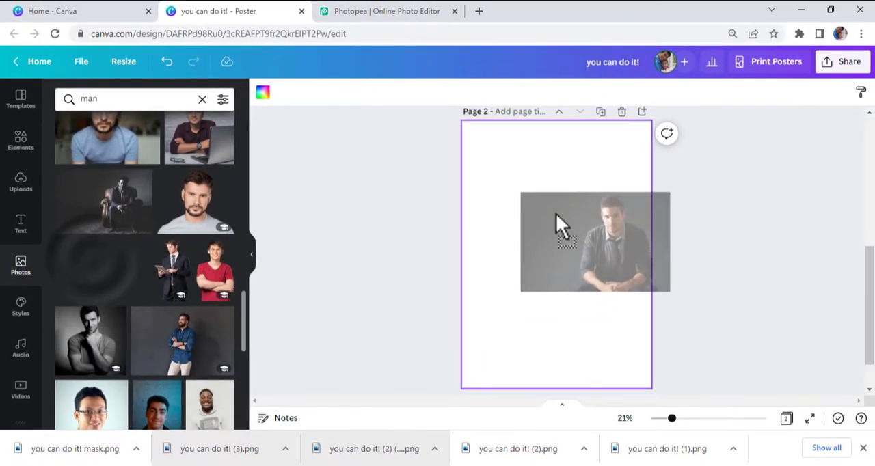
# - Enlarge the man's photo to cover all of page 2 and shift it so he sits centered on the page
pyautogui.moveTo(556, 214); pyautogui.dragTo(526, 209)
pyautogui.moveTo(492, 289); pyautogui.dragTo(327, 399)
pyautogui.moveTo(637, 186); pyautogui.dragTo(714, 85)
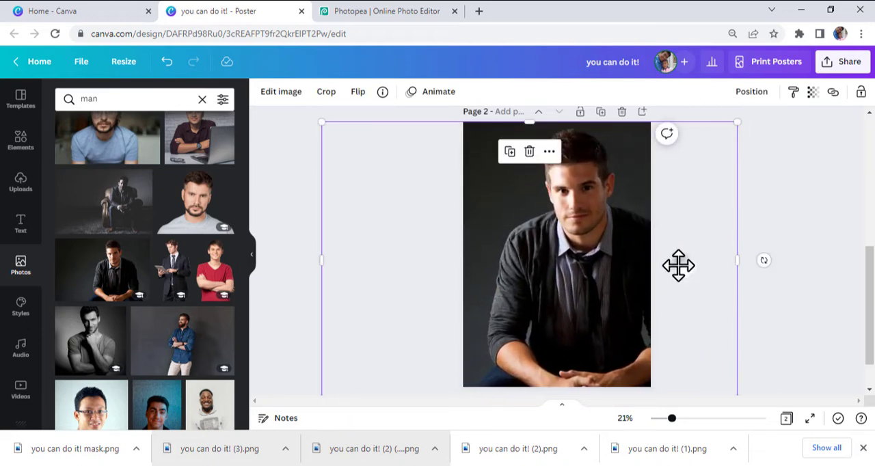
pyautogui.moveTo(677, 266); pyautogui.dragTo(660, 264)
pyautogui.click(748, 295)
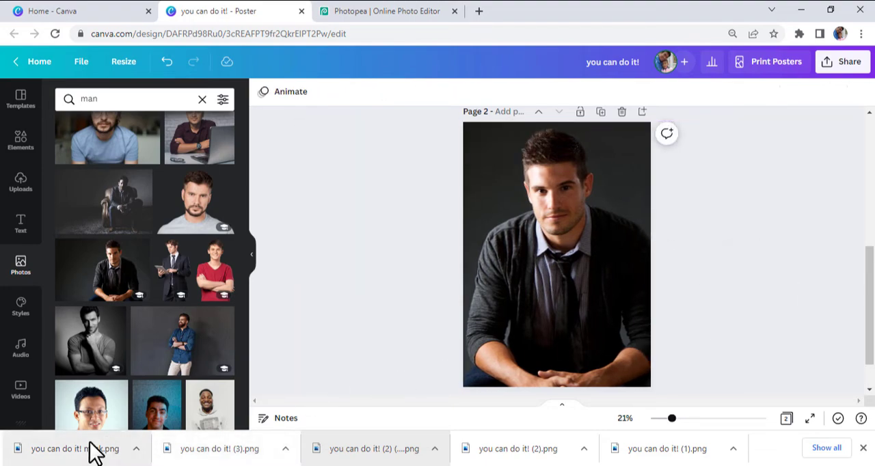
# - Place the downloaded "you can do it! mask.png" over the man's photo on page 2 and enlarge it to the full page height
pyautogui.moveTo(58, 451); pyautogui.dragTo(556, 246)
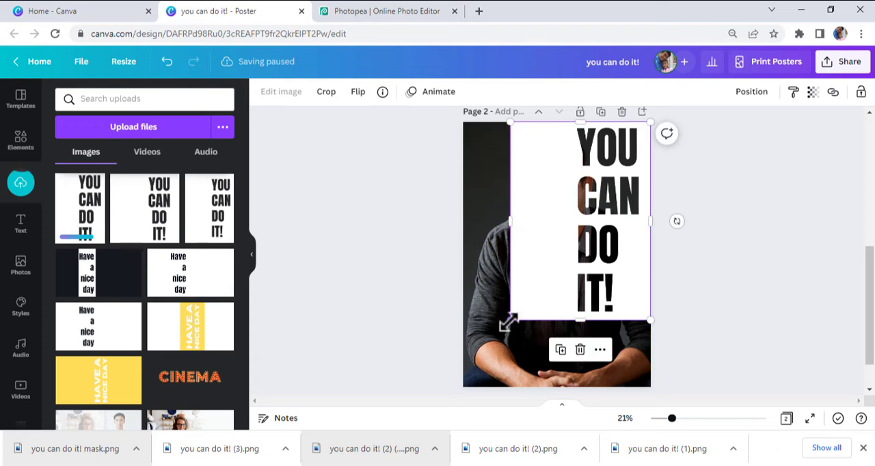
pyautogui.moveTo(508, 323); pyautogui.dragTo(463, 392)
# - Crop the white area beside the mask's lettering so its inner edge meets the start of the words, uncovering half of the man's photo
pyautogui.moveTo(462, 258); pyautogui.dragTo(556, 271)
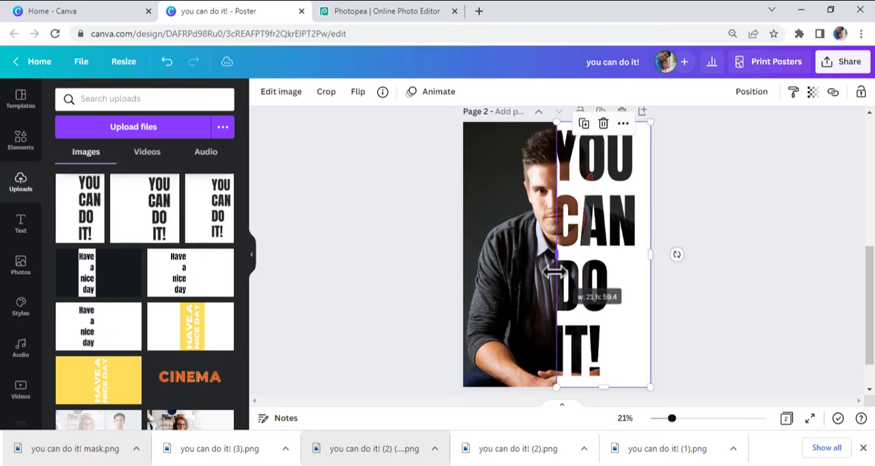
pyautogui.moveTo(672, 419); pyautogui.dragTo(697, 419)
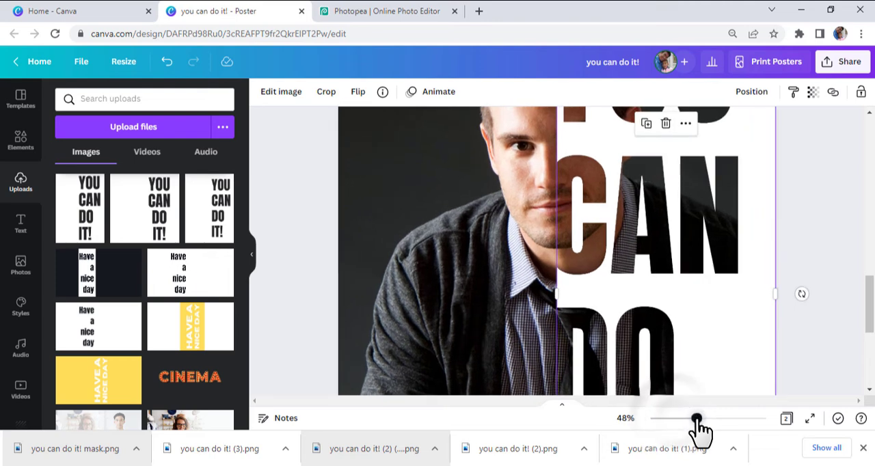
pyautogui.scroll(1, 696, 418)
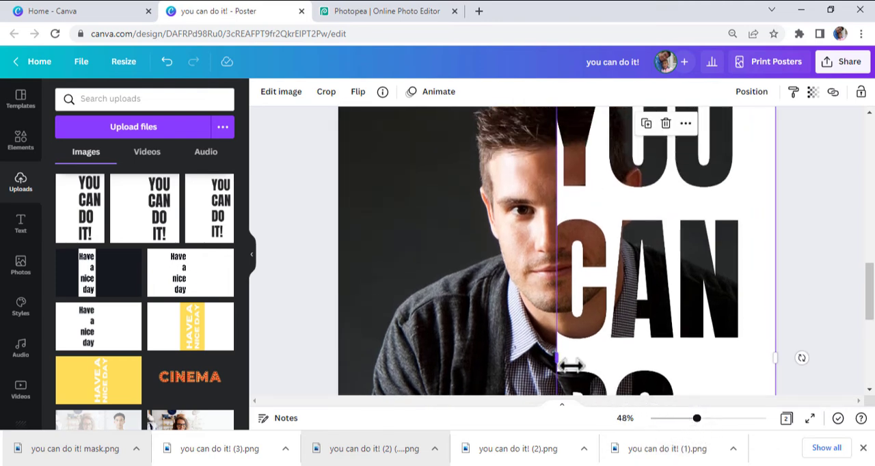
pyautogui.moveTo(554, 360); pyautogui.dragTo(548, 360)
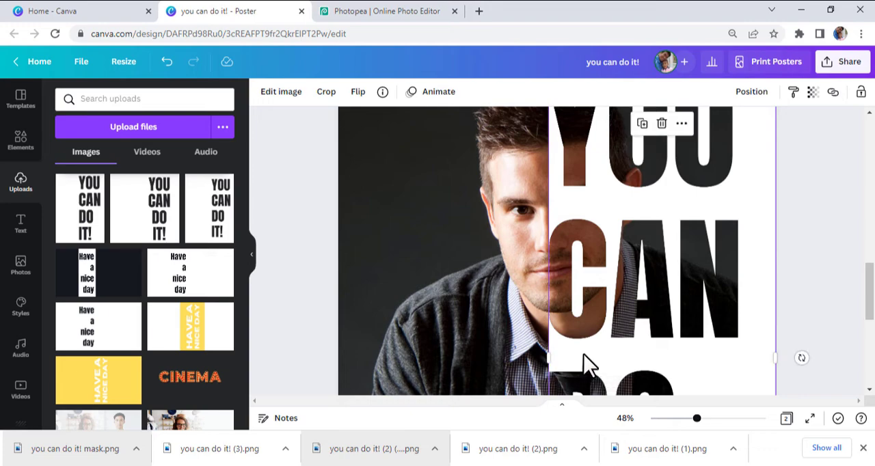
pyautogui.click(802, 316)
# - Shift the lettering mask outward and enlarge it slightly past the page borders so the word "CAN" reaches the page's outer edge
pyautogui.moveTo(696, 419); pyautogui.dragTo(673, 418)
pyautogui.scroll(-1, 698, 344)
pyautogui.click(631, 308)
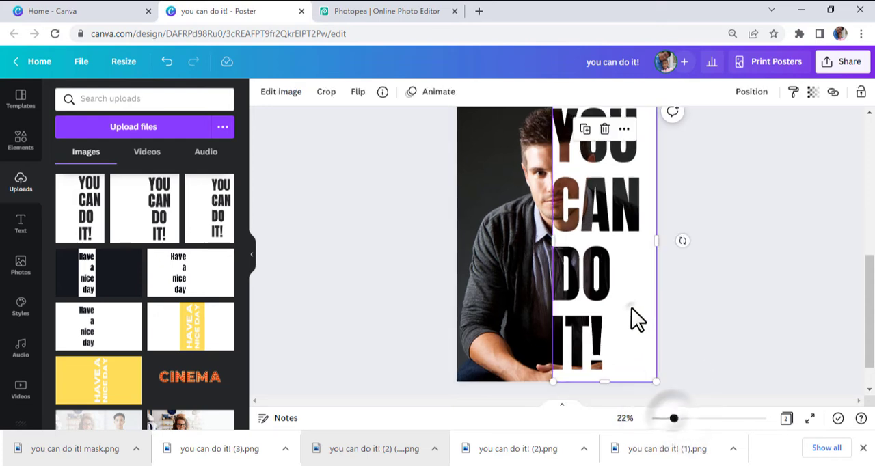
pyautogui.moveTo(630, 308); pyautogui.dragTo(645, 309)
pyautogui.moveTo(671, 382); pyautogui.dragTo(676, 389)
pyautogui.scroll(1, 682, 389)
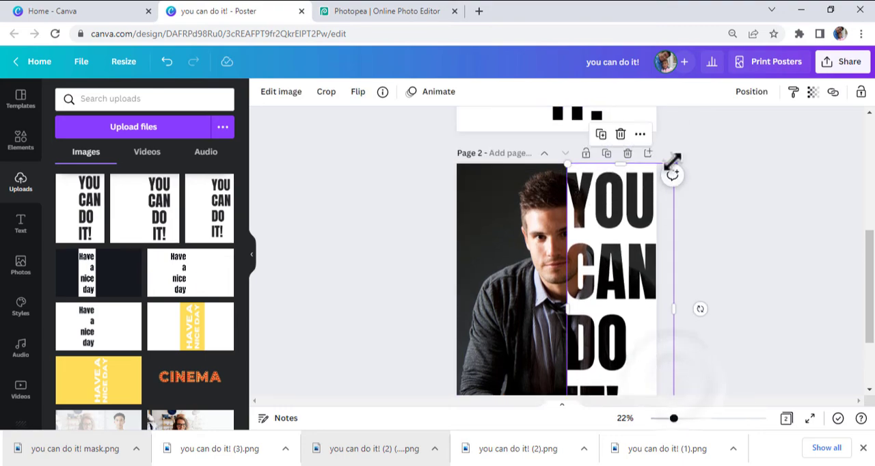
pyautogui.moveTo(673, 163); pyautogui.dragTo(675, 158)
pyautogui.scroll(-2, 743, 286)
# - Trim the enlarged mask's inner edge slightly so it sits flush with the start of the lettering
pyautogui.click(627, 287)
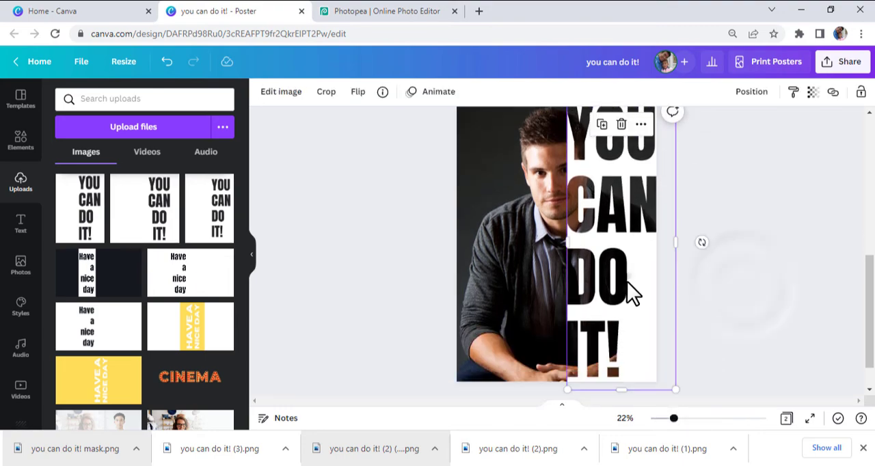
pyautogui.moveTo(673, 418); pyautogui.dragTo(684, 418)
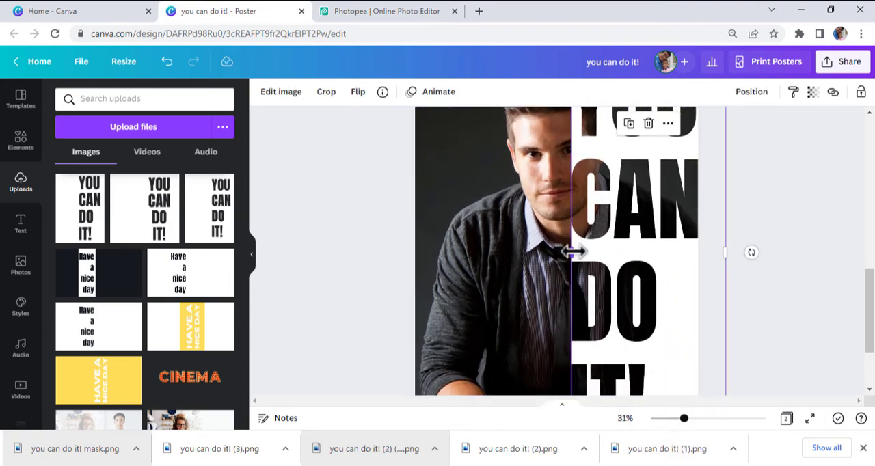
pyautogui.moveTo(572, 251); pyautogui.dragTo(574, 254)
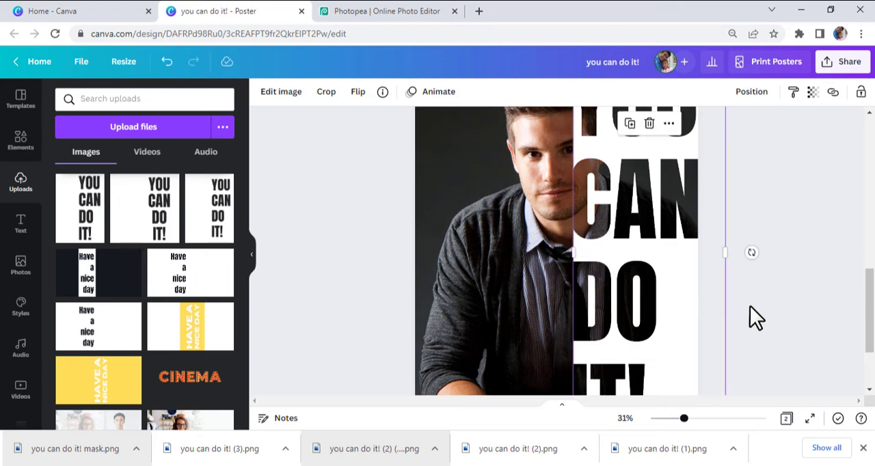
pyautogui.click(755, 311)
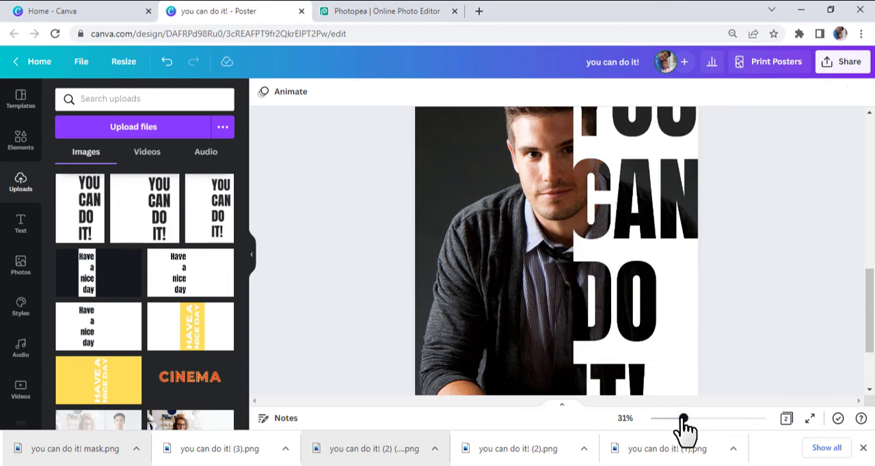
pyautogui.moveTo(683, 418); pyautogui.dragTo(670, 419)
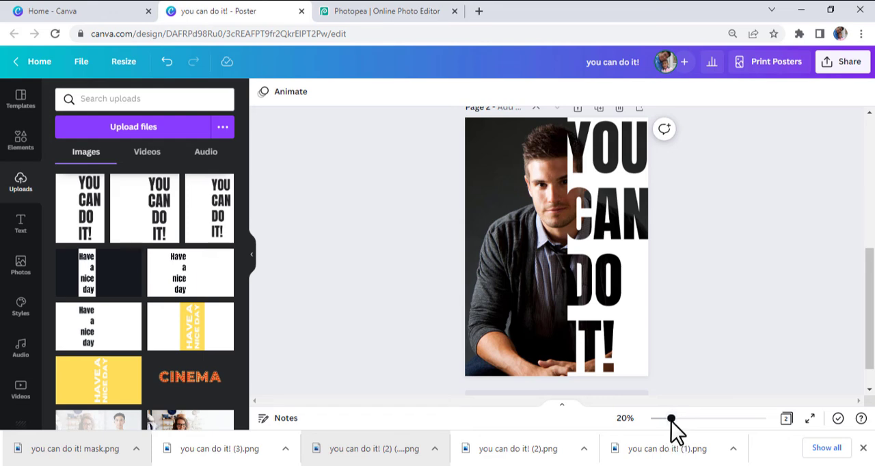
# - Download only page 2 of the poster as a PNG and open the downloaded image
pyautogui.click(835, 68)
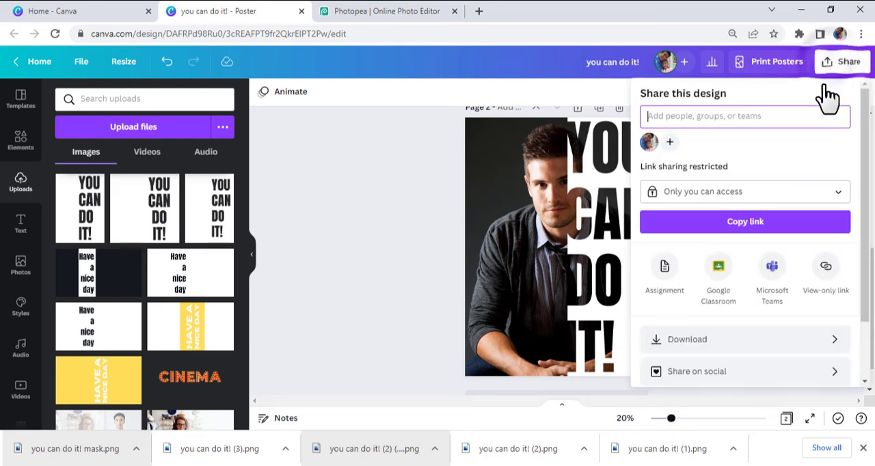
pyautogui.click(724, 340)
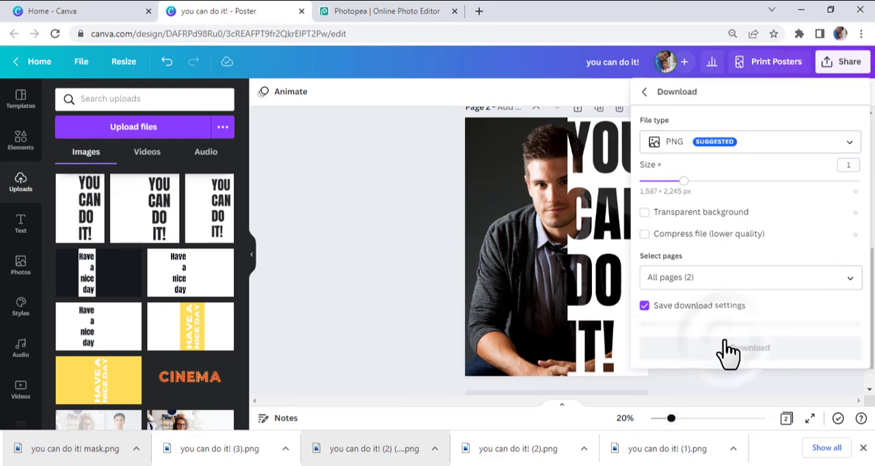
pyautogui.click(794, 275)
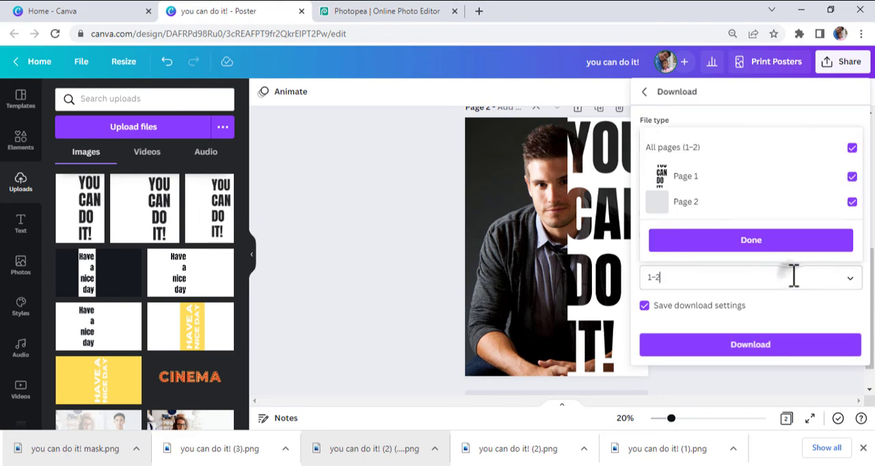
pyautogui.click(852, 176)
pyautogui.click(786, 239)
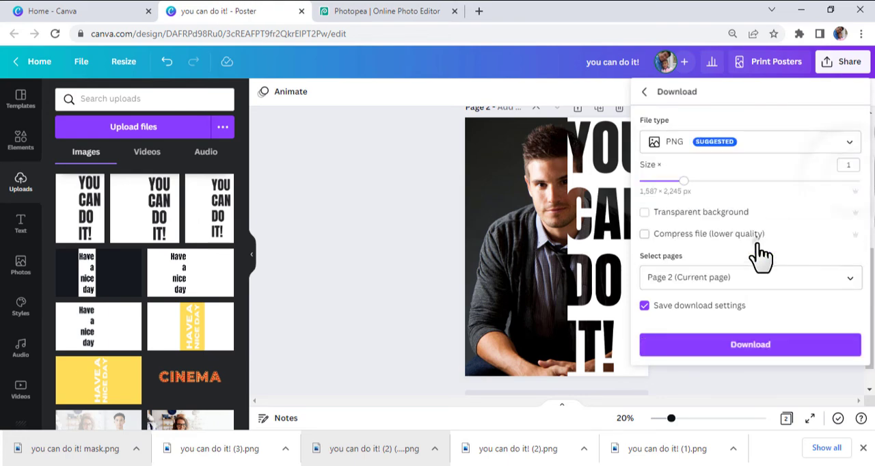
pyautogui.click(752, 346)
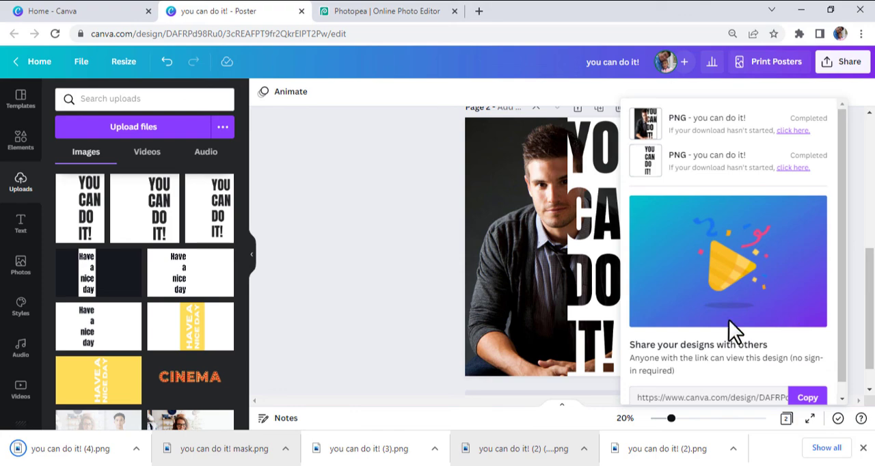
pyautogui.click(54, 451)
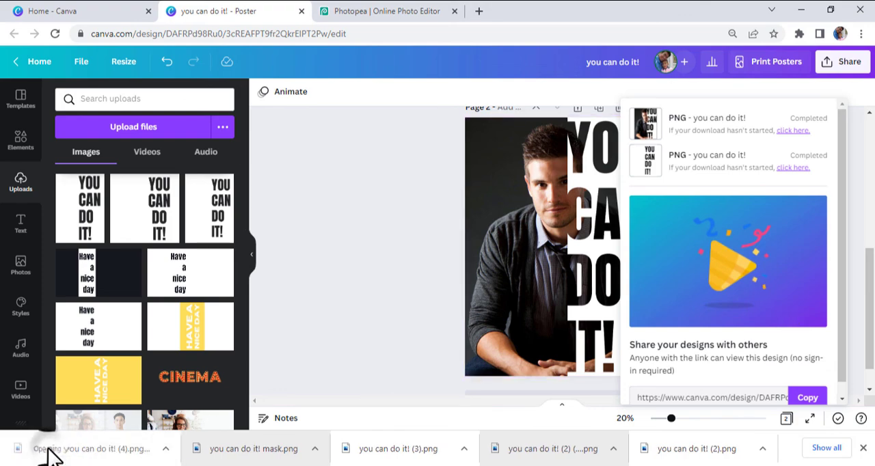